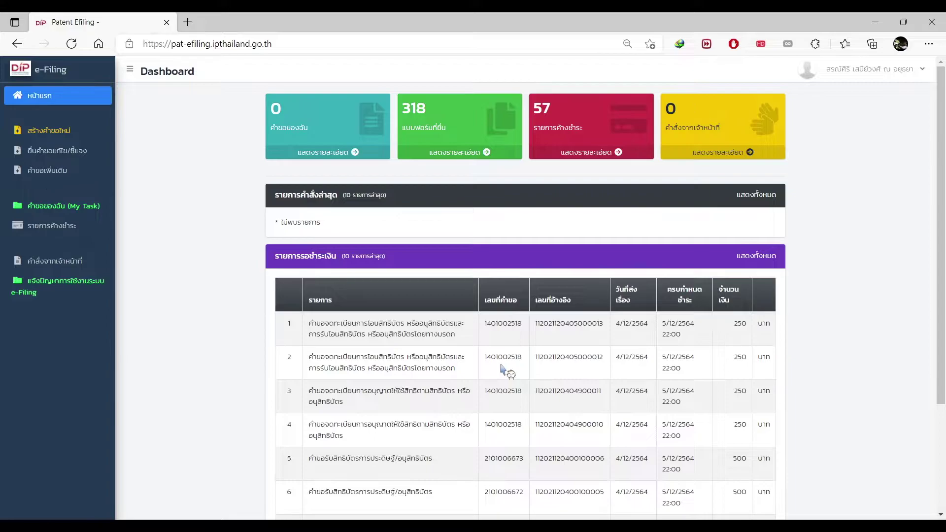
Open the patent agent registration and licence form แบบ ต.ส.1 from the additional requests (คำขอเพิ่มเติม)
click(53, 176)
scroll(478, 316, down, 10)
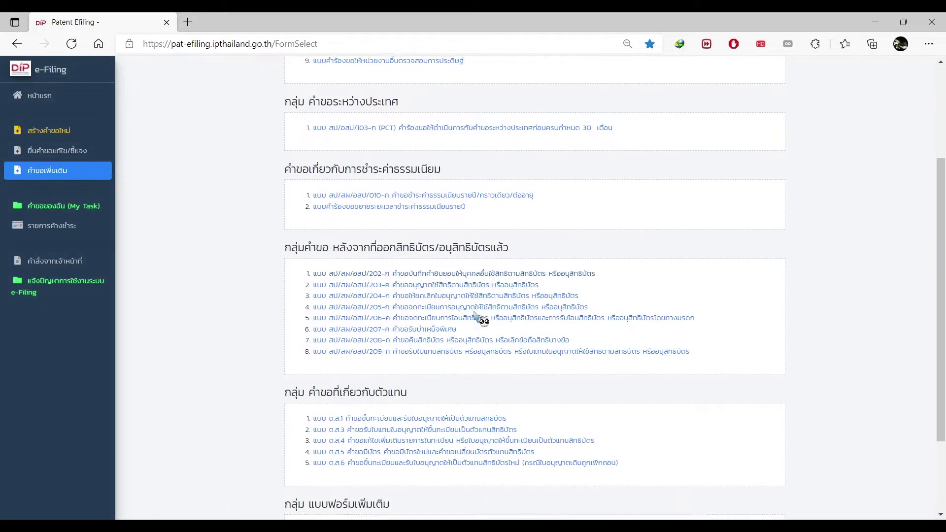
scroll(475, 315, down, 2)
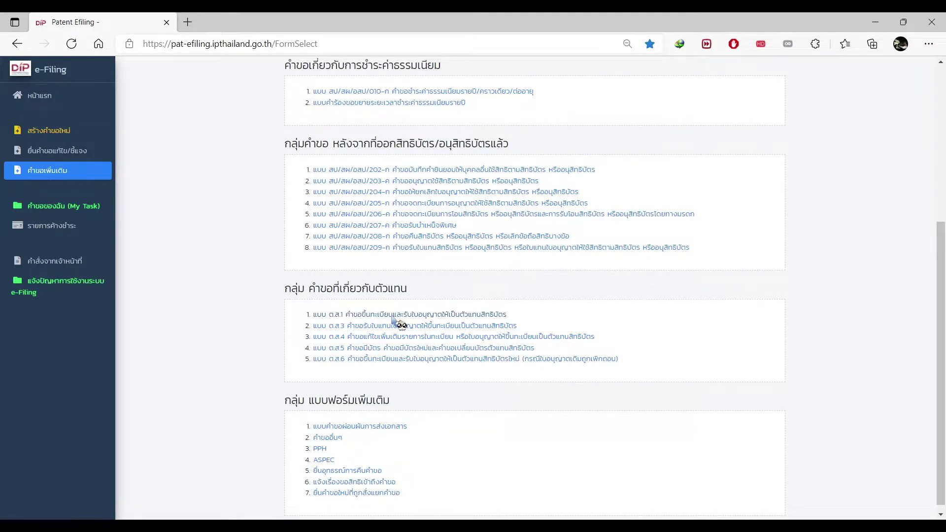
click(392, 315)
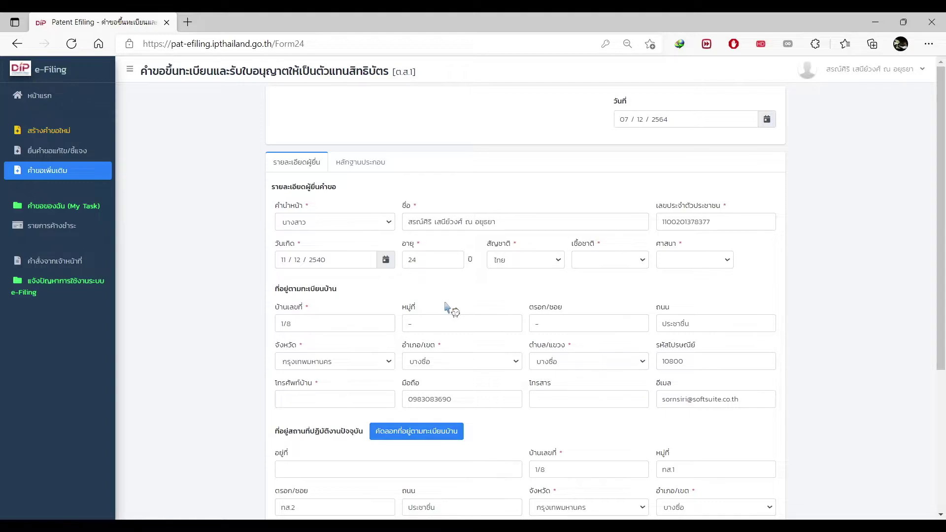
Fill in the applicant's home phone number and fax number in the registered address section
scroll(448, 308, down, 2)
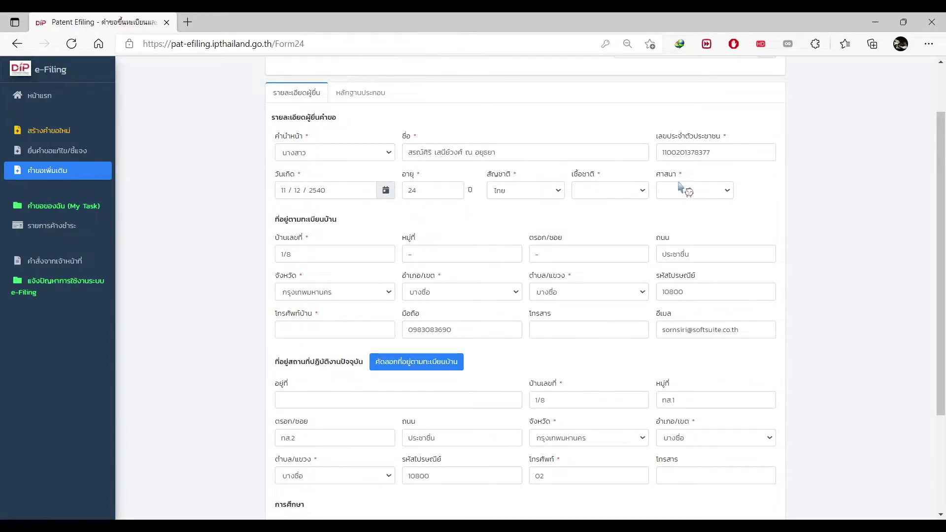
scroll(529, 275, down, 3)
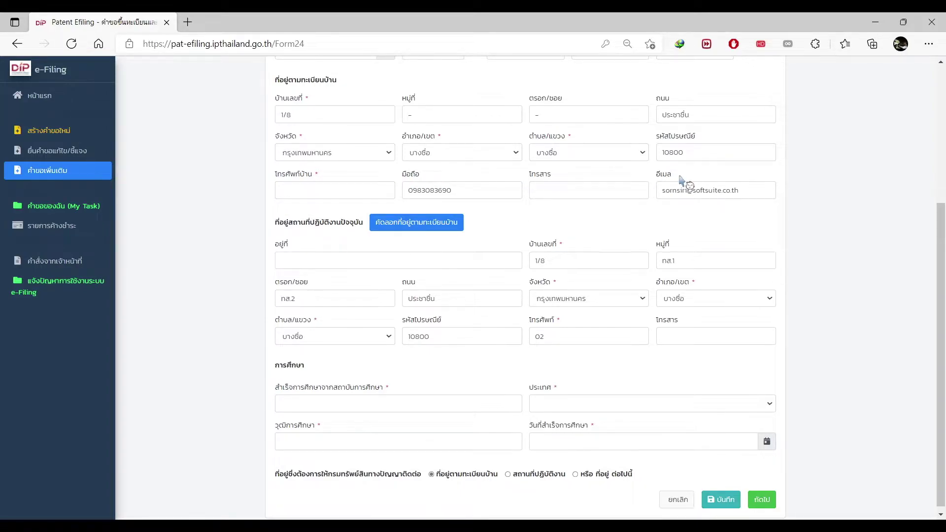
scroll(685, 185, down, 1)
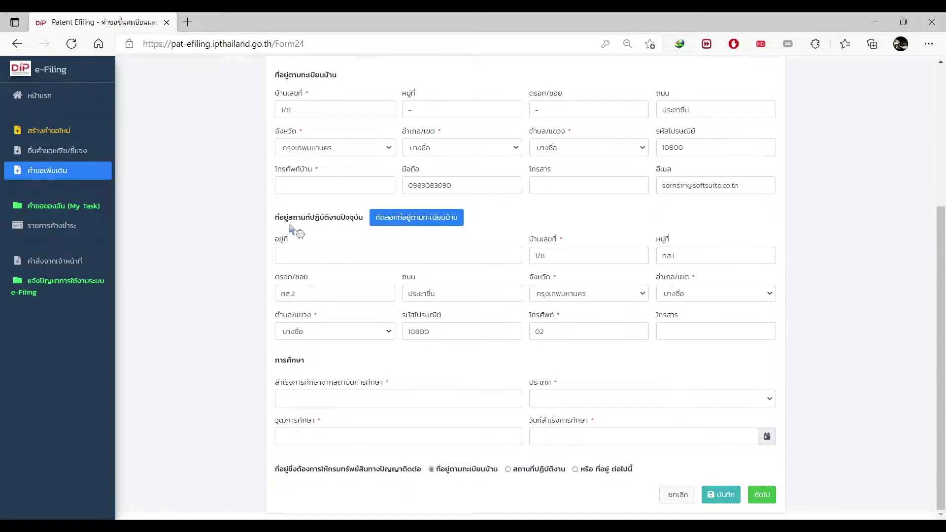
click(346, 185)
text(025555555)
key(Tab)
key(Tab)
text(0255555)
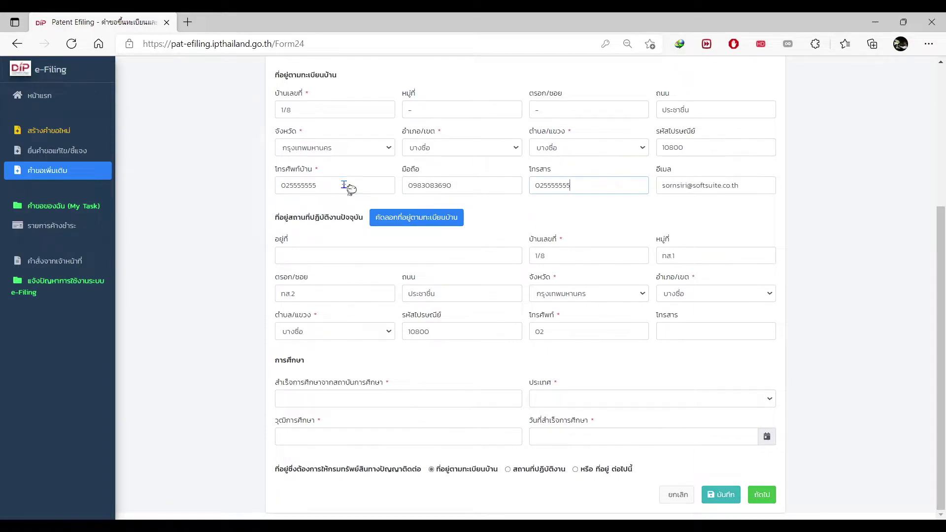
Copy the registered address into the current workplace address and enter โรงงาน as the workplace location (อยู่ที่)
click(508, 235)
click(413, 219)
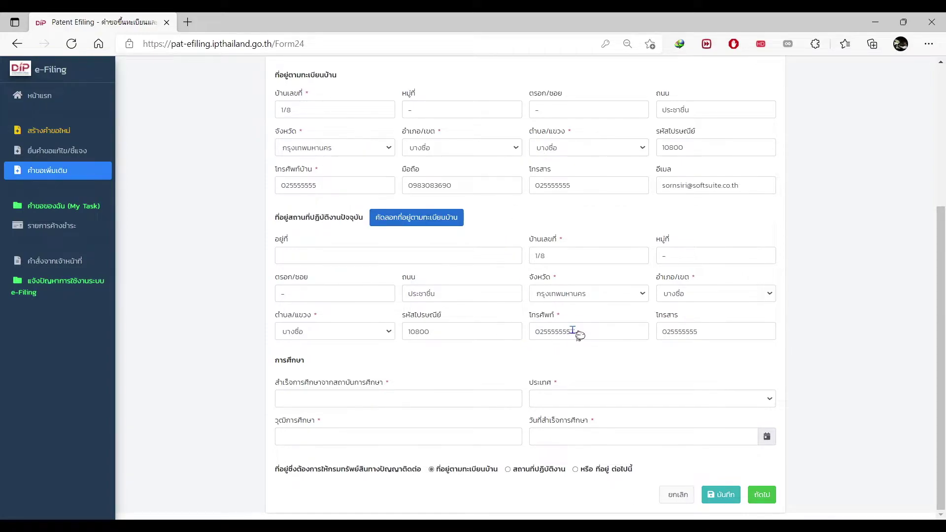
click(399, 256)
text(โรงงาน)
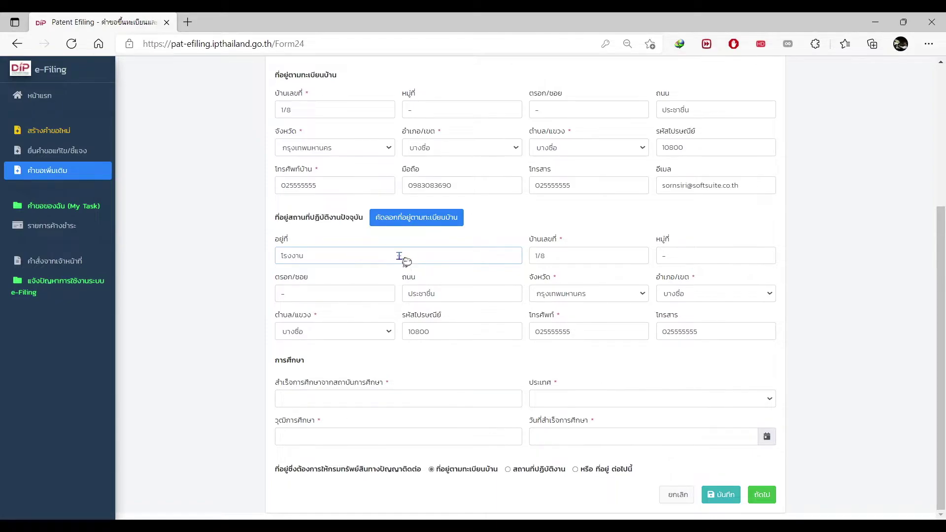
click(562, 217)
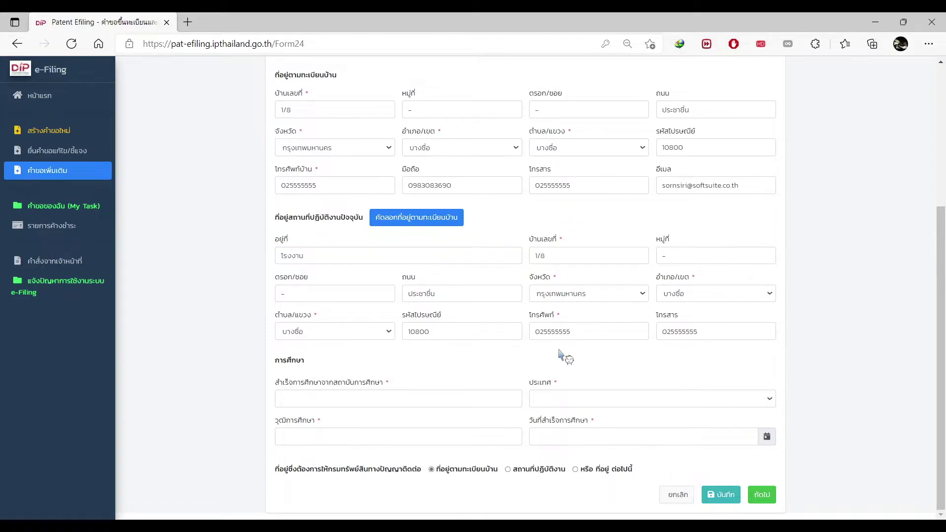
In the education section, enter มหาวิทยาลัยเกษตรศาสตร์ as the institution and choose ไทย as the country
click(368, 398)
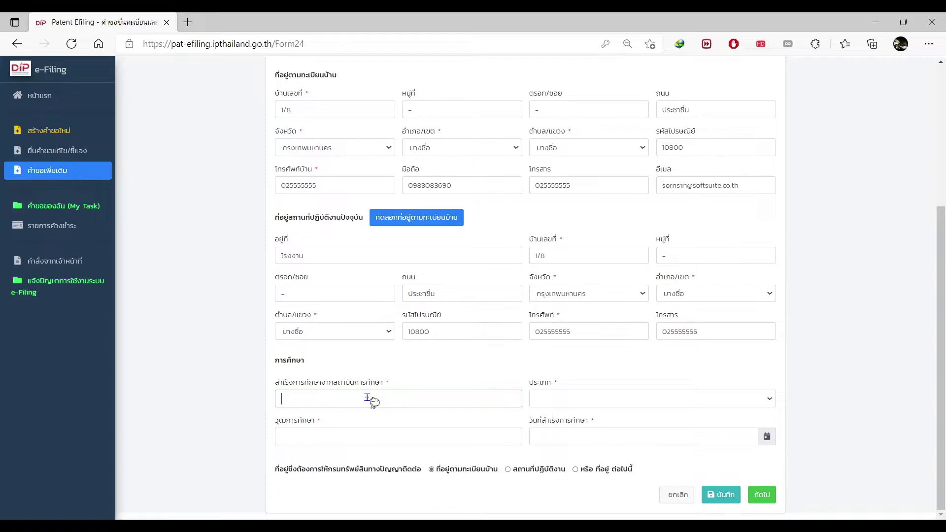
key(ctrl+v)
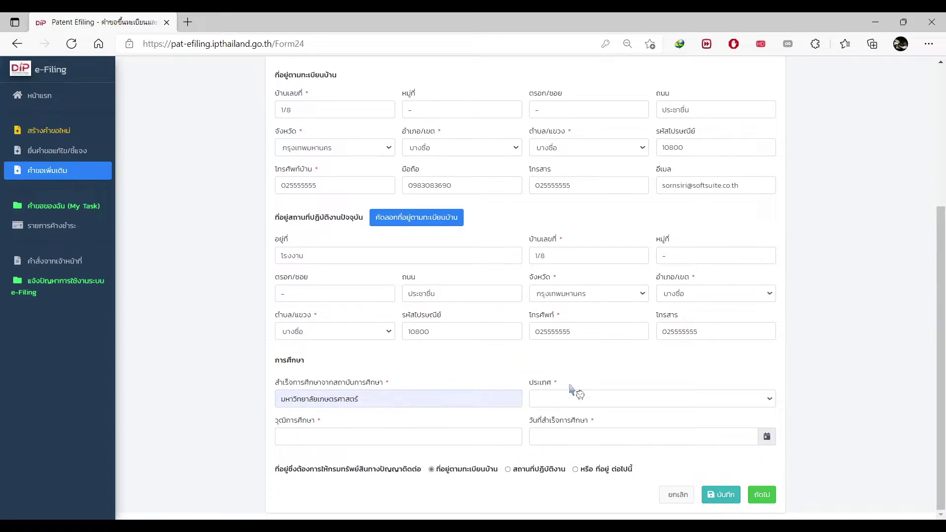
click(613, 402)
click(581, 155)
Enter ปริญญาตรี as the educational qualification and set the graduation date to 01/12/2564
click(336, 441)
text(ปร)
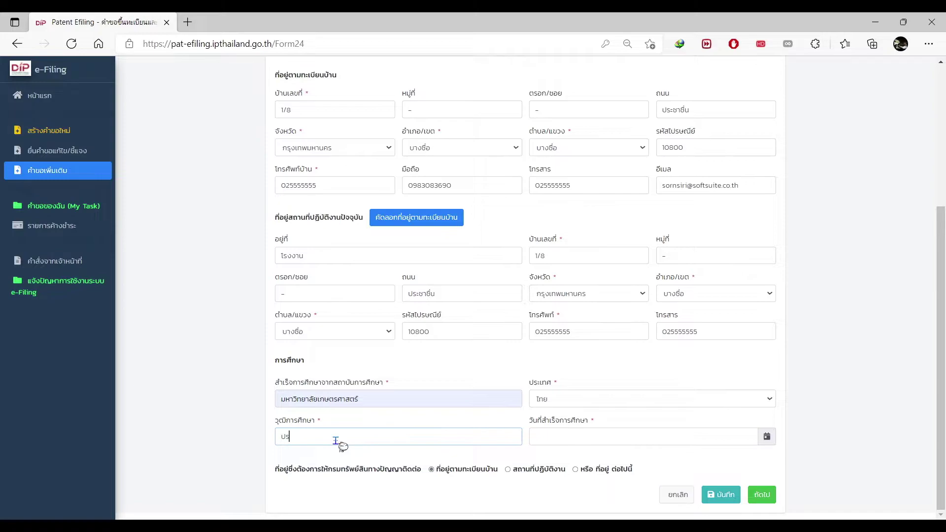
text(ิญญาตรี)
click(340, 446)
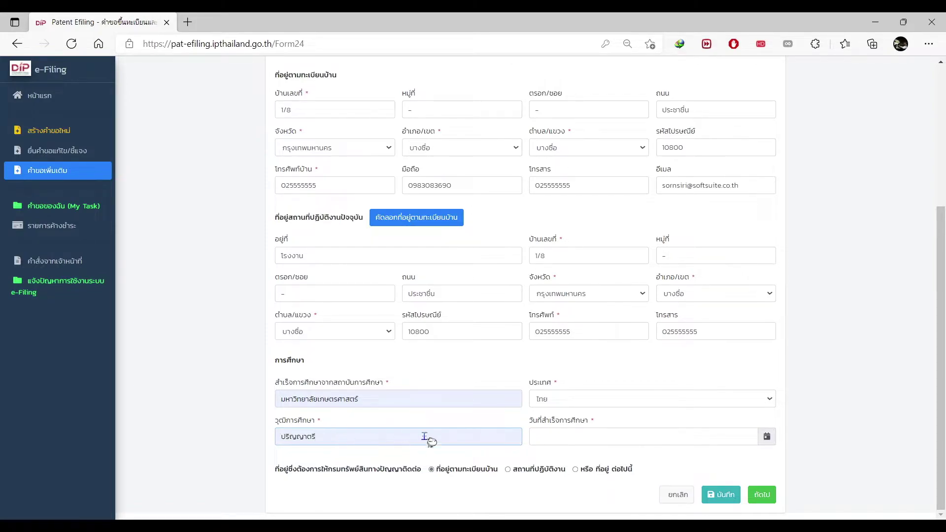
click(548, 440)
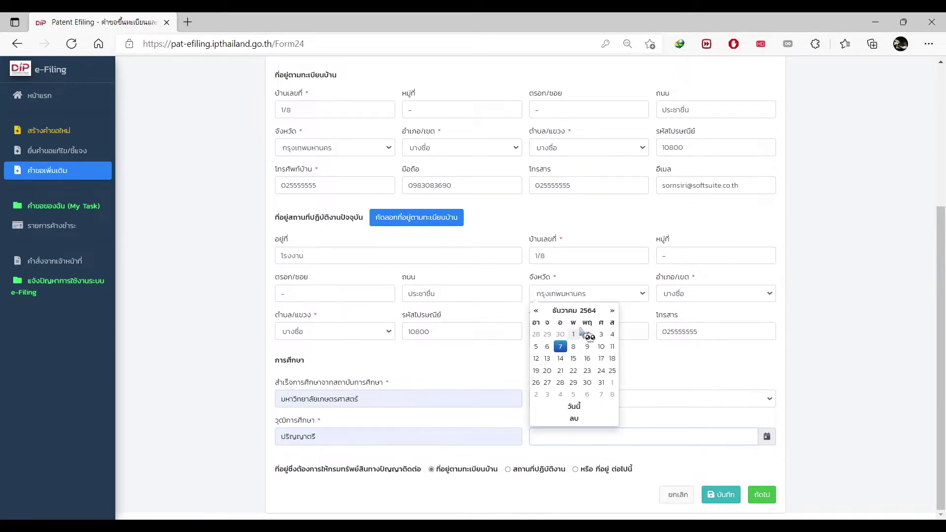
click(574, 335)
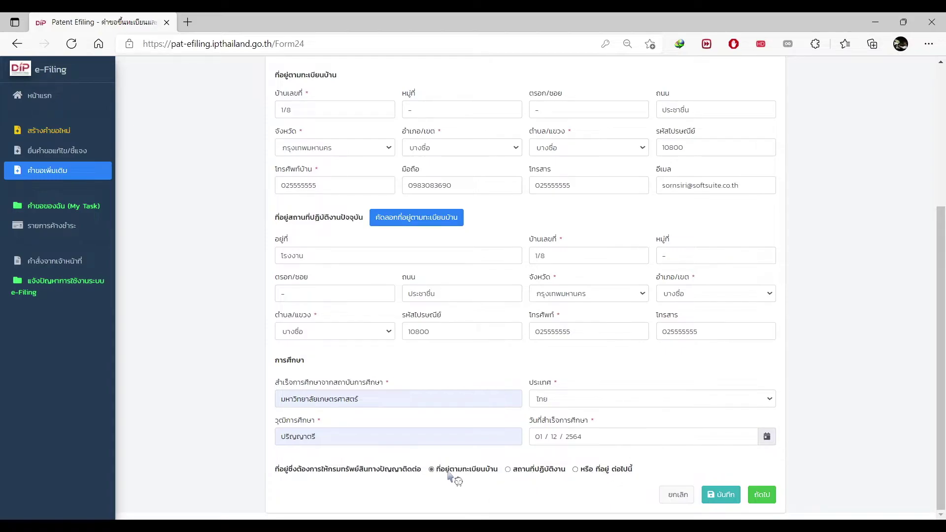
click(598, 472)
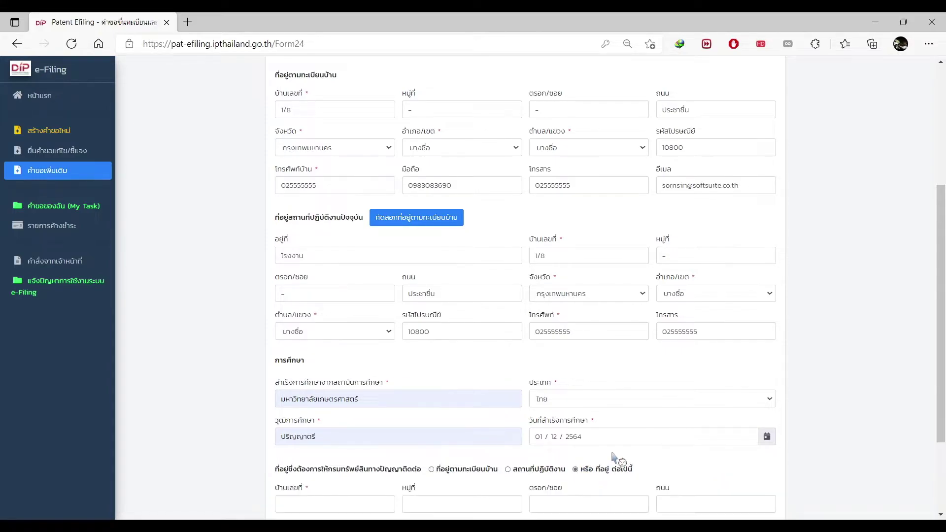
scroll(616, 458, down, 3)
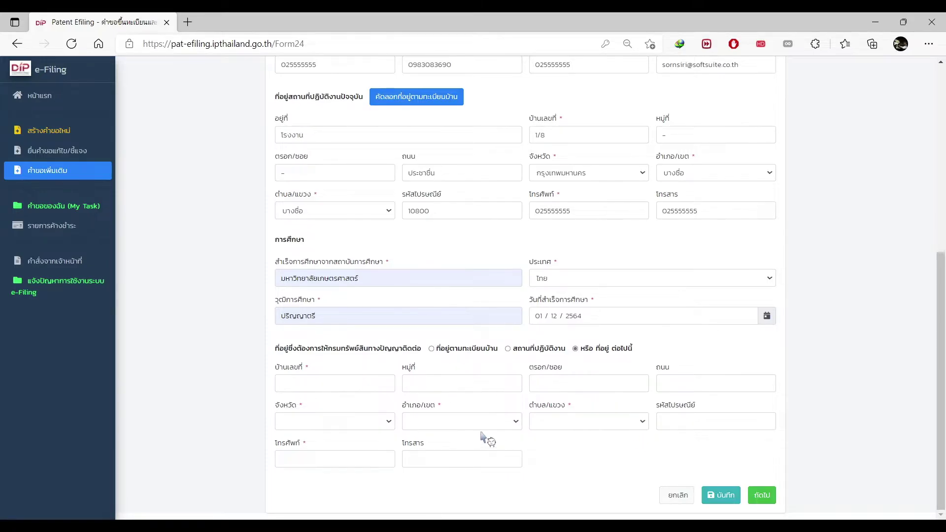
click(431, 348)
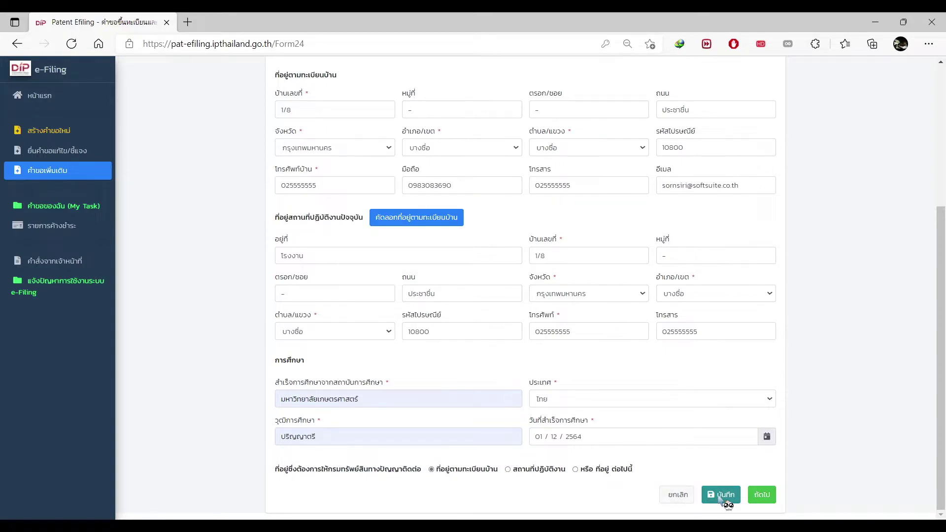
Proceed from the completed applicant details to the supporting evidence section (หลักฐานประกอบ)
click(761, 494)
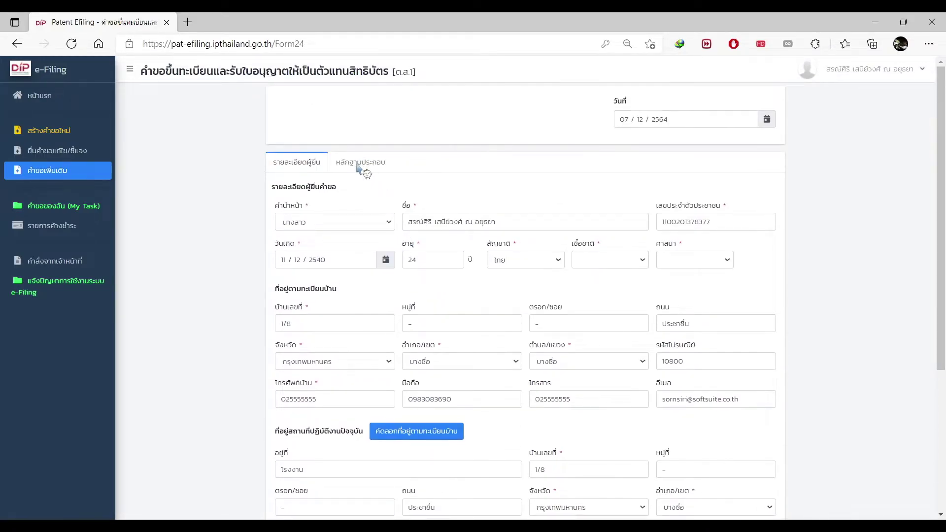
scroll(807, 392, down, 5)
click(763, 496)
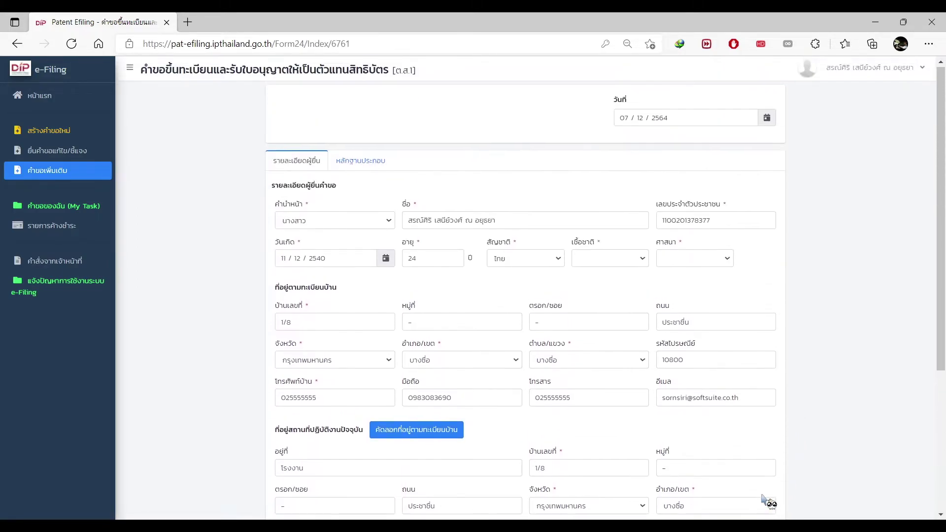
click(763, 495)
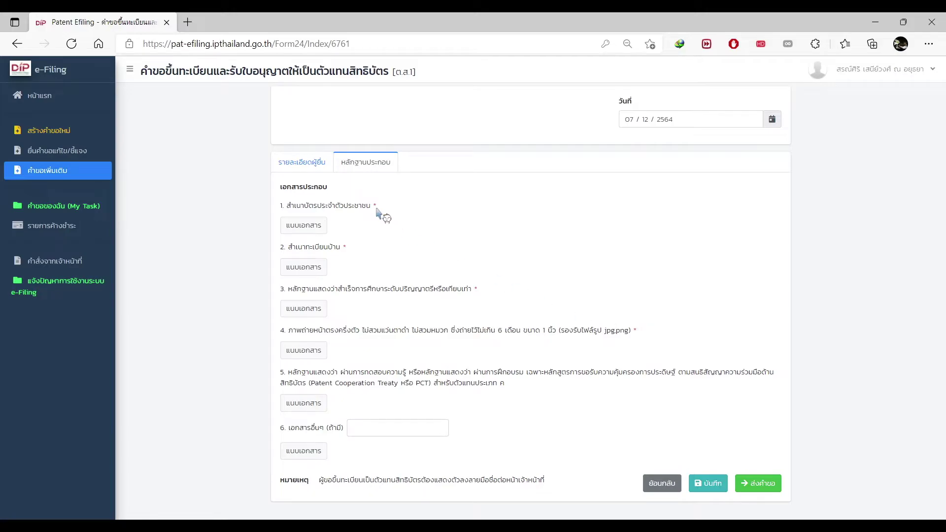
Attach สำเนาทะเบียนบ้าน.pdf under item 1, the ID card copy, and save the attachment
click(305, 227)
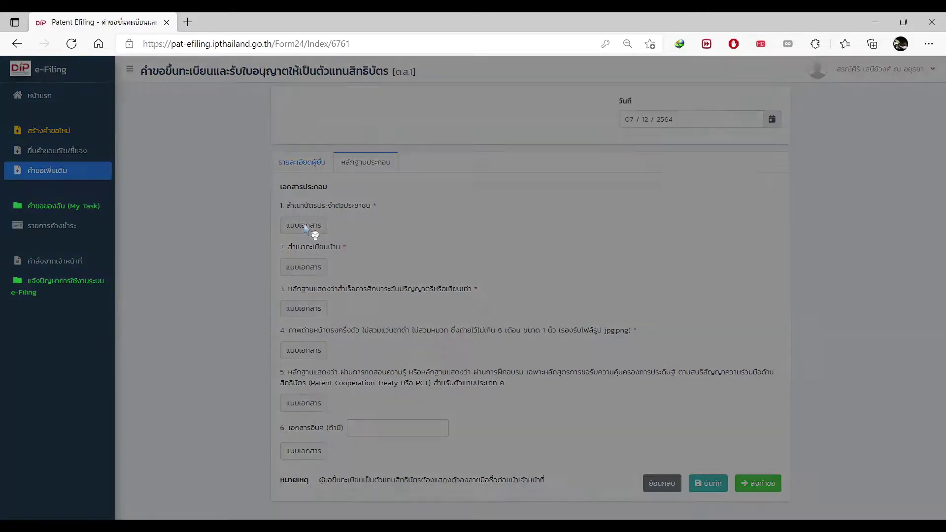
click(468, 141)
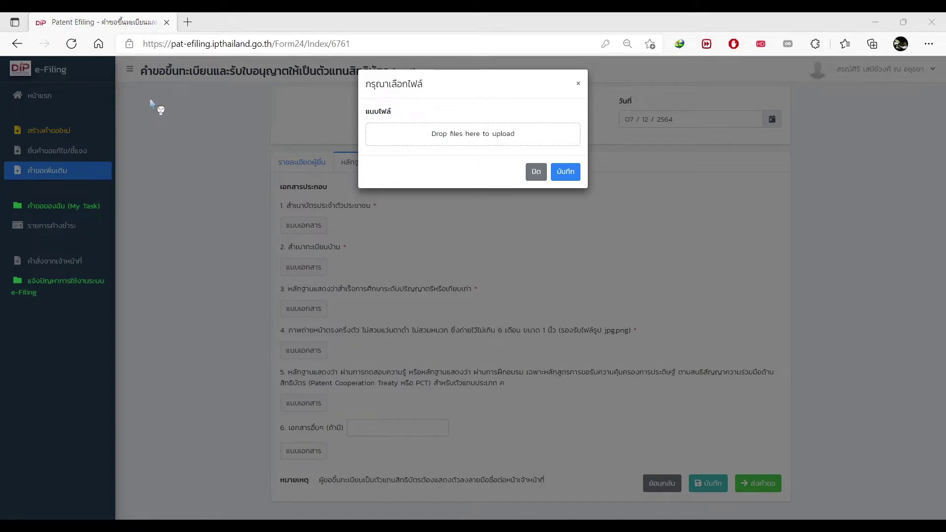
key(Return)
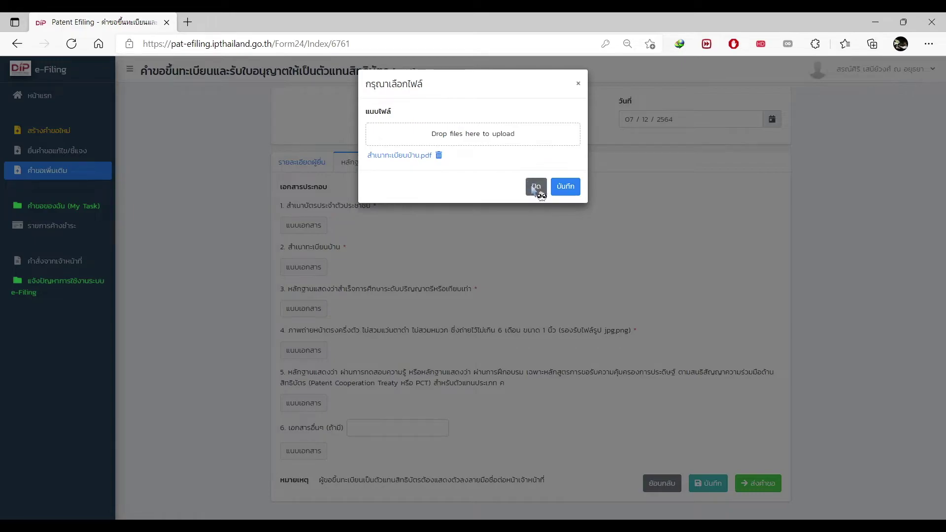
click(564, 189)
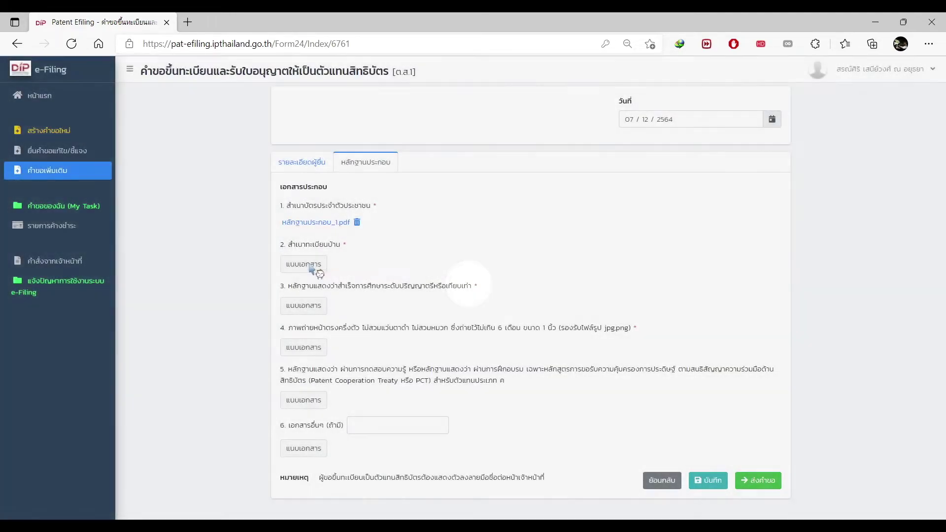
Attach the ID card copy file under item 2, the house registration copy, and save the attachment
click(315, 265)
click(475, 143)
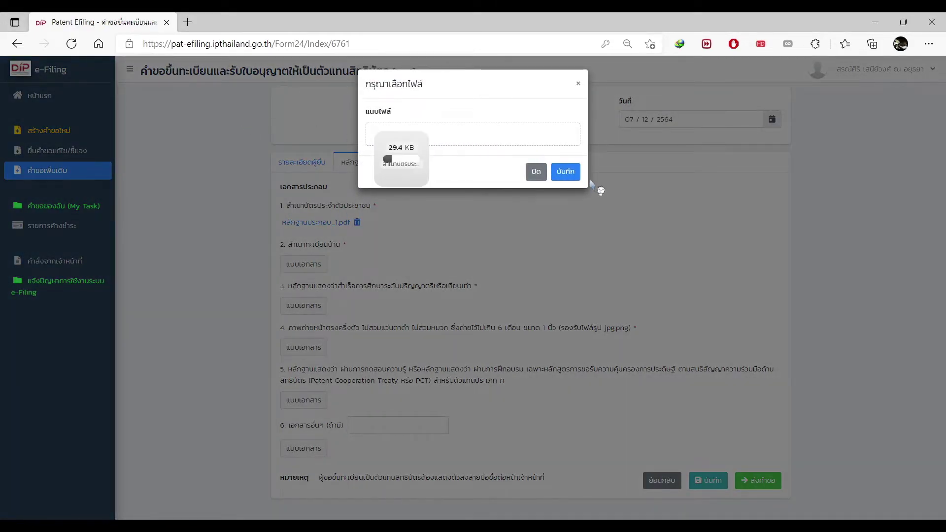
click(566, 178)
Attach a document as degree evidence under item 3 and the photo D1 per.jpeg under item 4
click(323, 304)
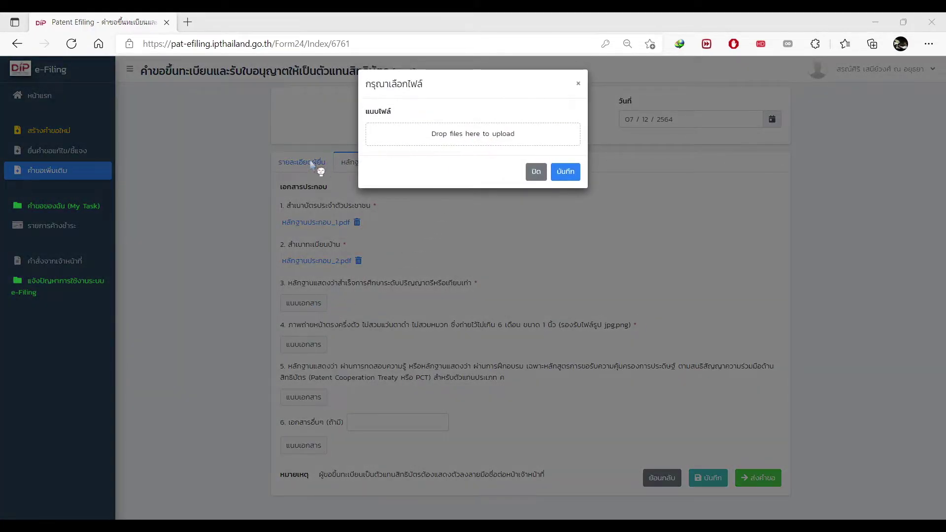
click(564, 172)
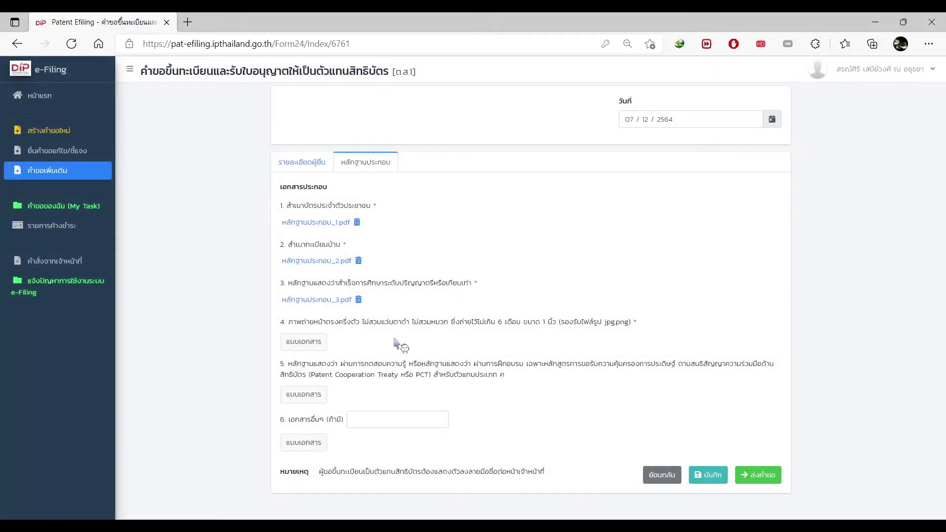
click(321, 343)
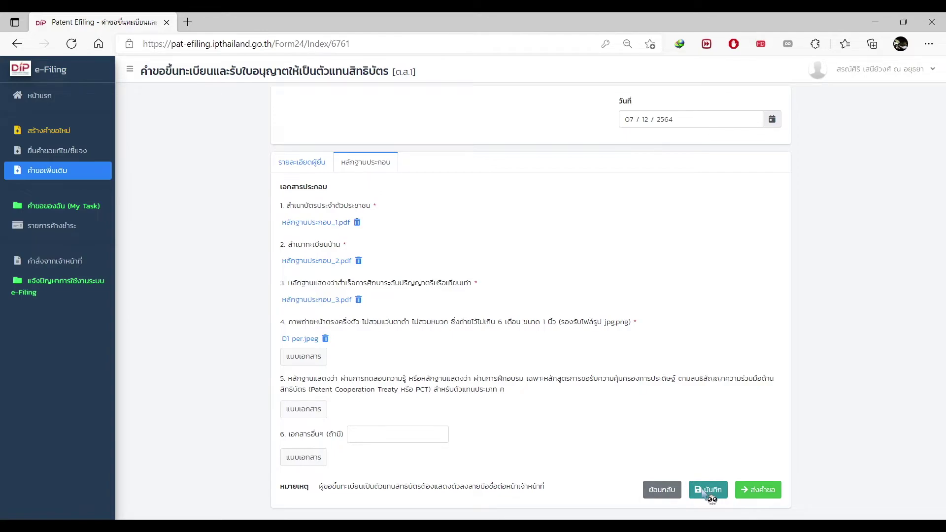
Submit the application, entering the account password to verify identity with E-Filing as the document delivery channel
click(758, 489)
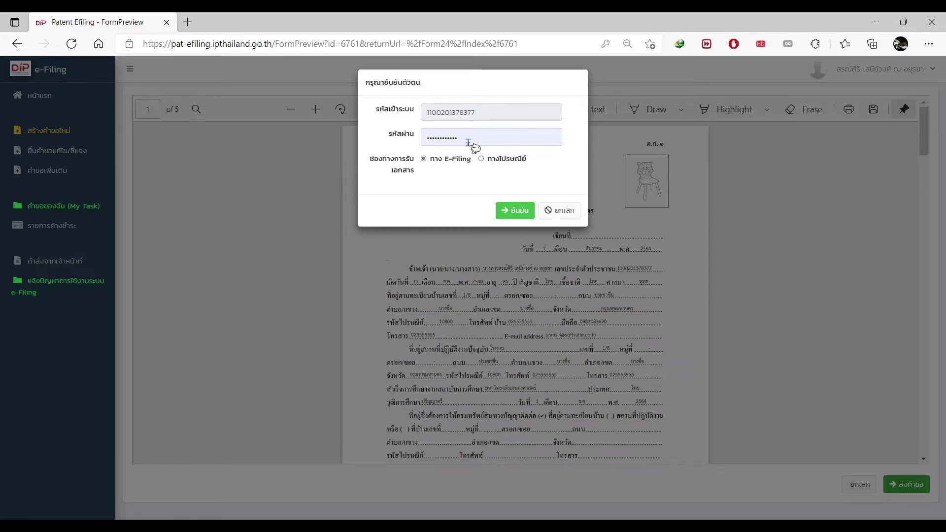
drag(468, 143, 424, 140)
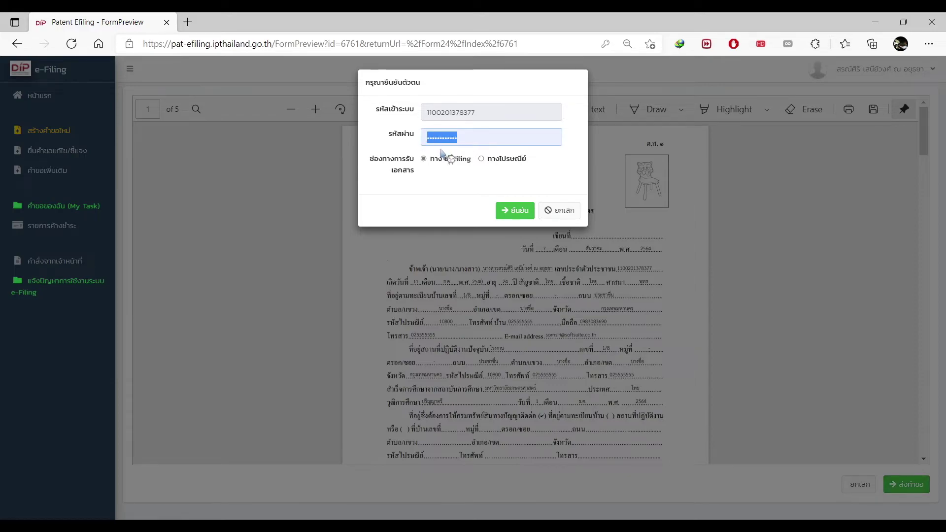
text(*******)
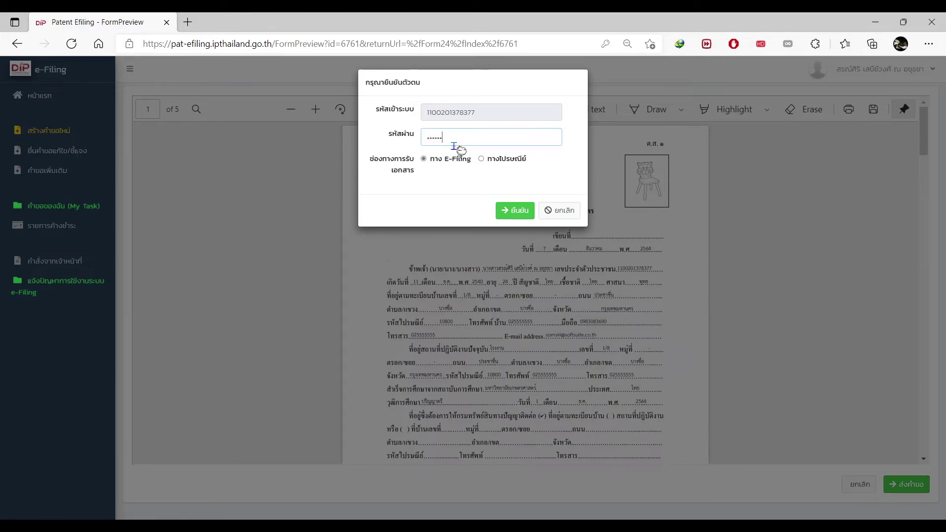
text(****)
click(511, 211)
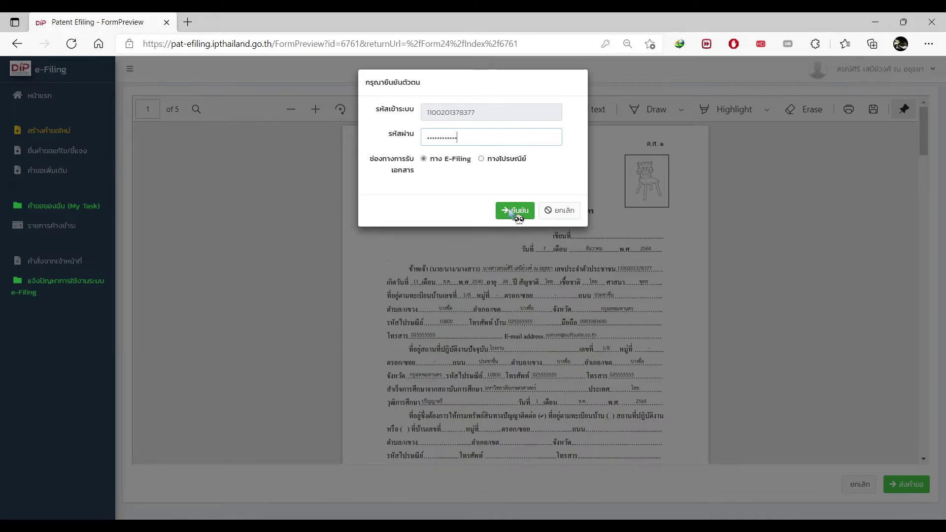
click(513, 211)
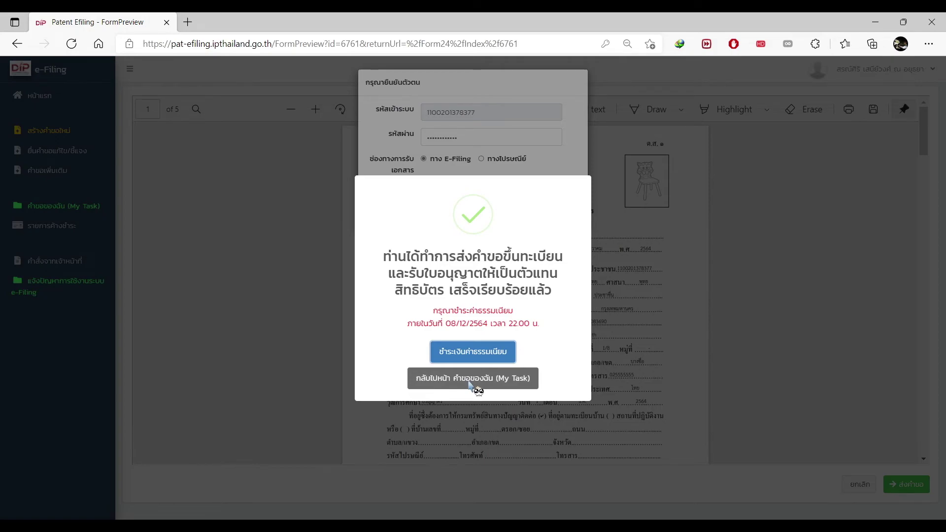
Open the fee payment bill for the submitted application and review its full contents
click(468, 354)
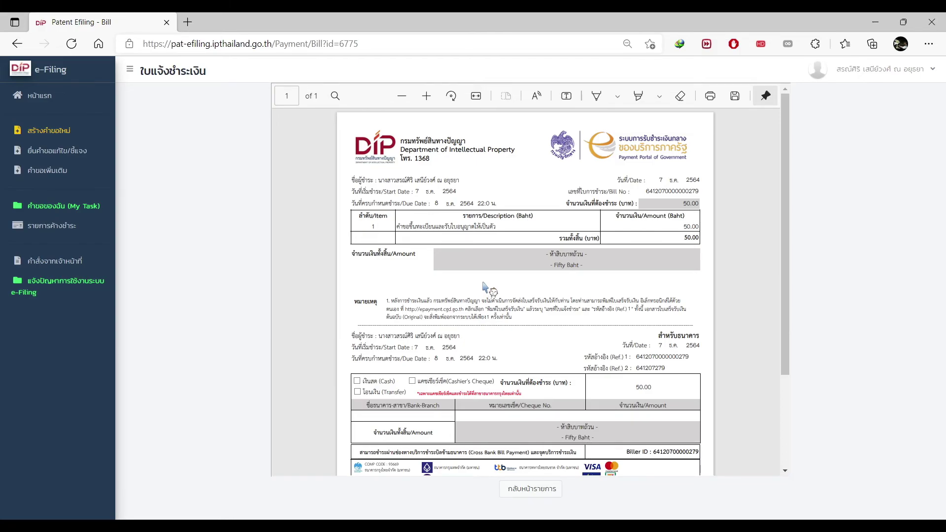
scroll(485, 287, down, 3)
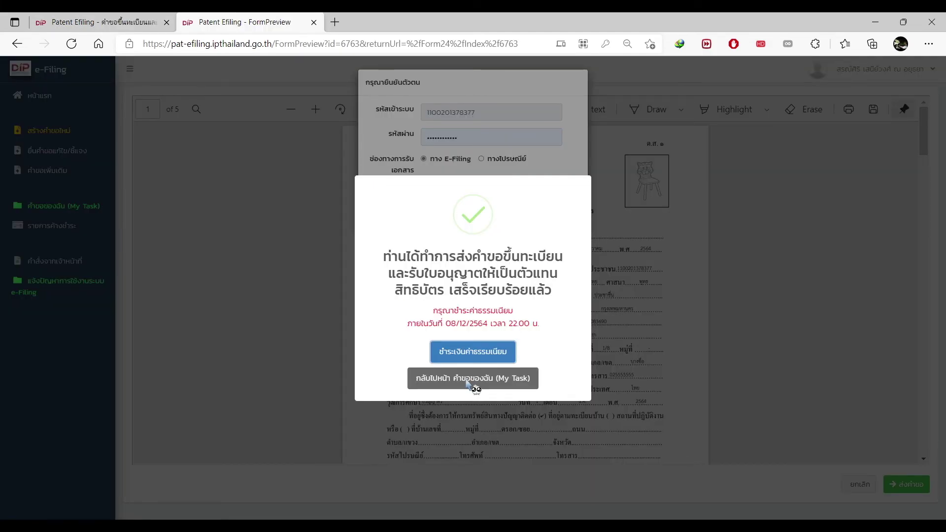
In My Task, search the documents created in the system for type คำขอขึ้นทะเบียนและรับใบอนุญาตให้เป็นตัวแทนสิทธิบัตร
click(468, 380)
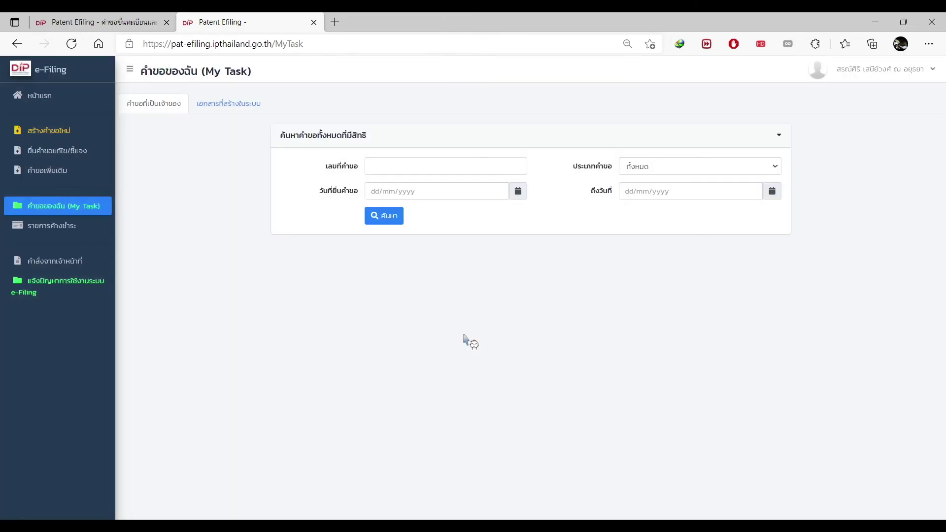
click(227, 104)
click(498, 216)
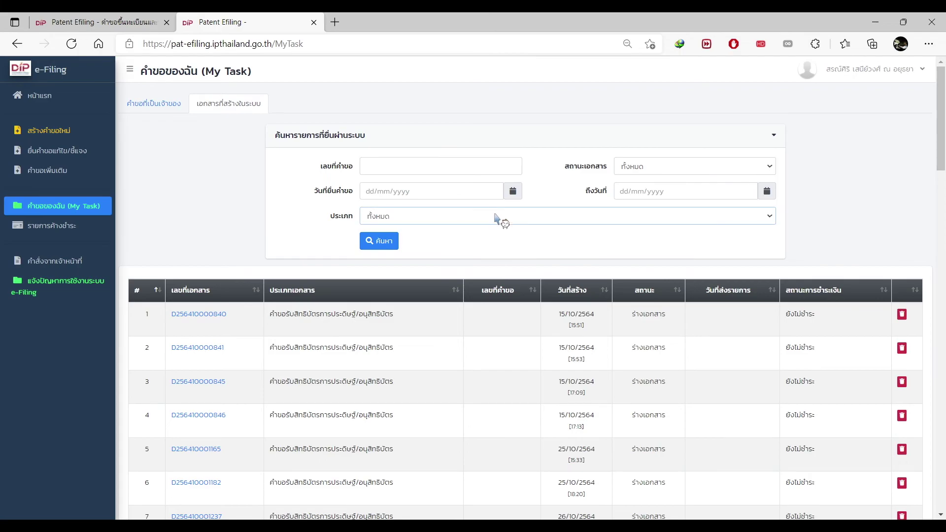
click(425, 386)
click(383, 236)
scroll(450, 376, down, 7)
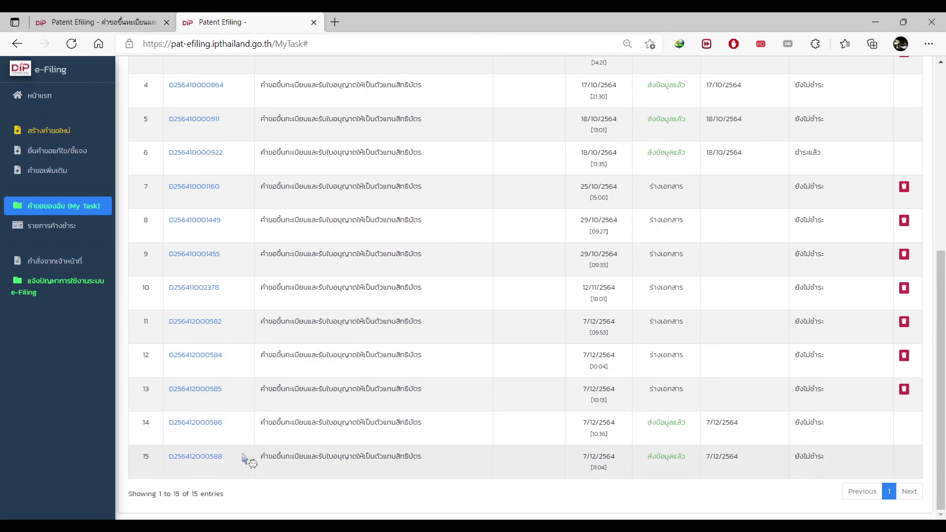
Open the latest submitted application, in row 15, and review its applicant details and supporting evidence pages
click(190, 454)
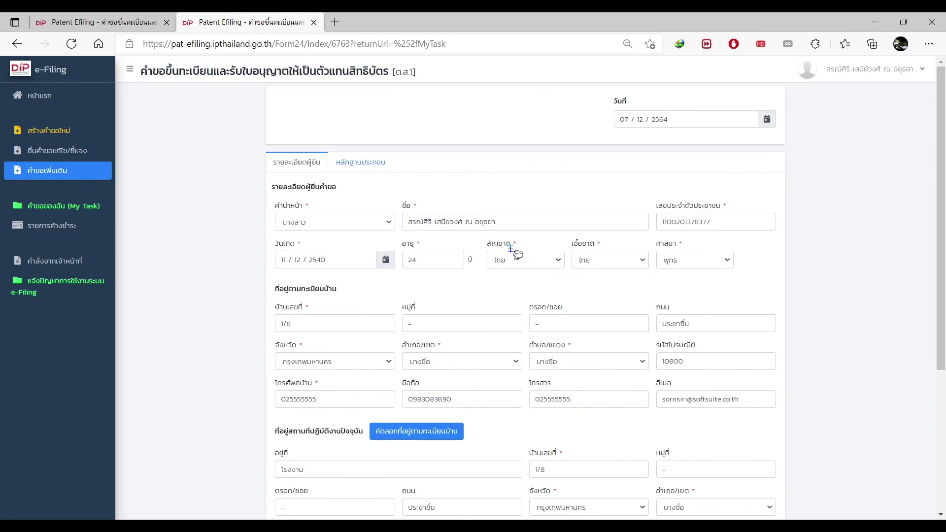
scroll(483, 271, down, 5)
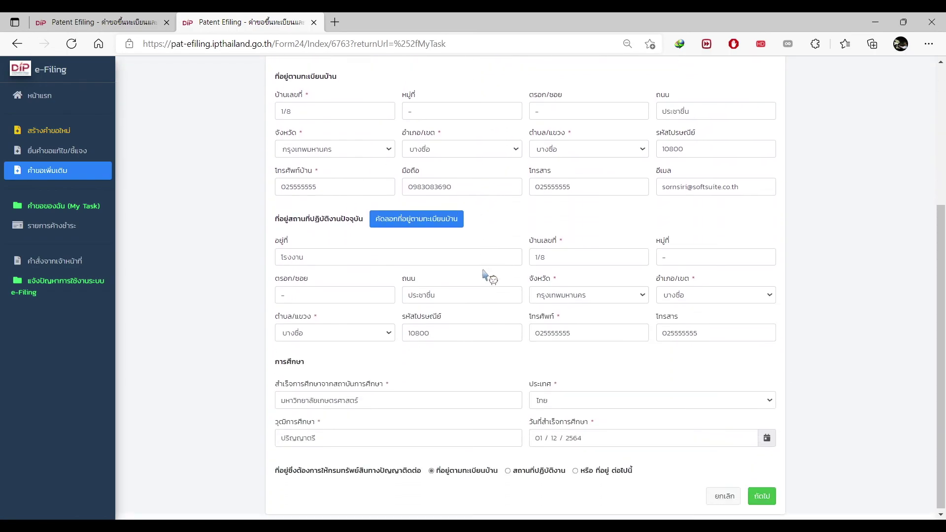
click(758, 496)
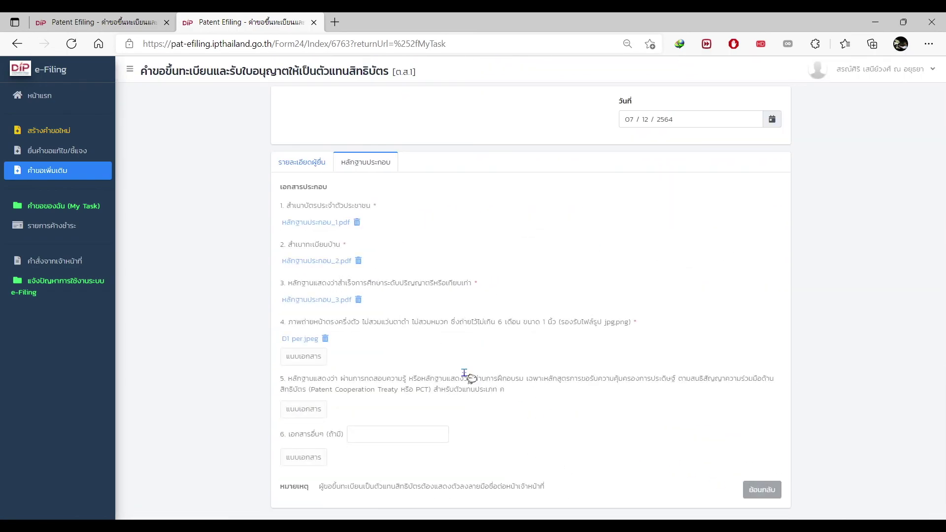